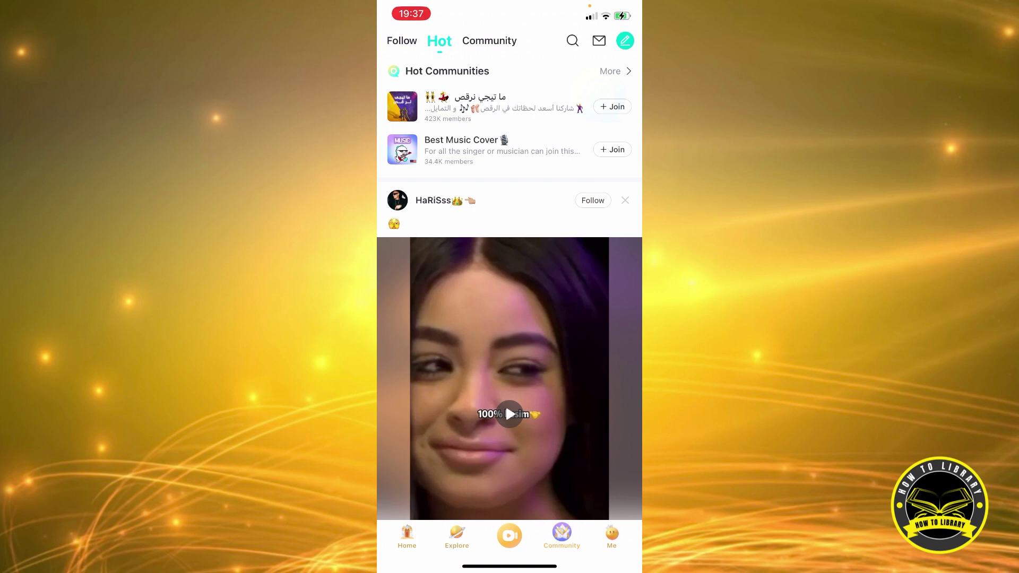
Open Settings from the Me profile page's gear icon.
left_click(611, 535)
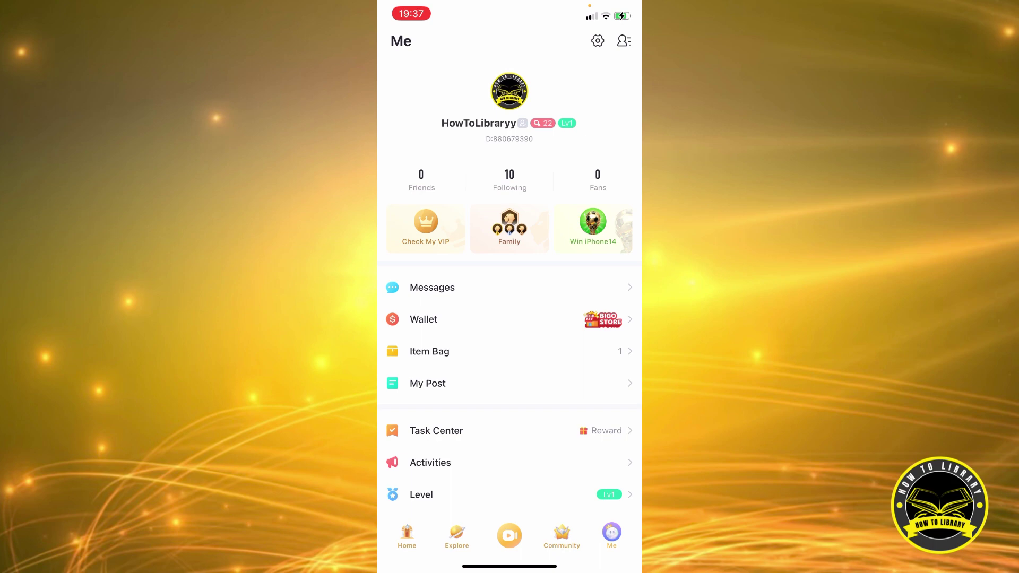
left_click(597, 41)
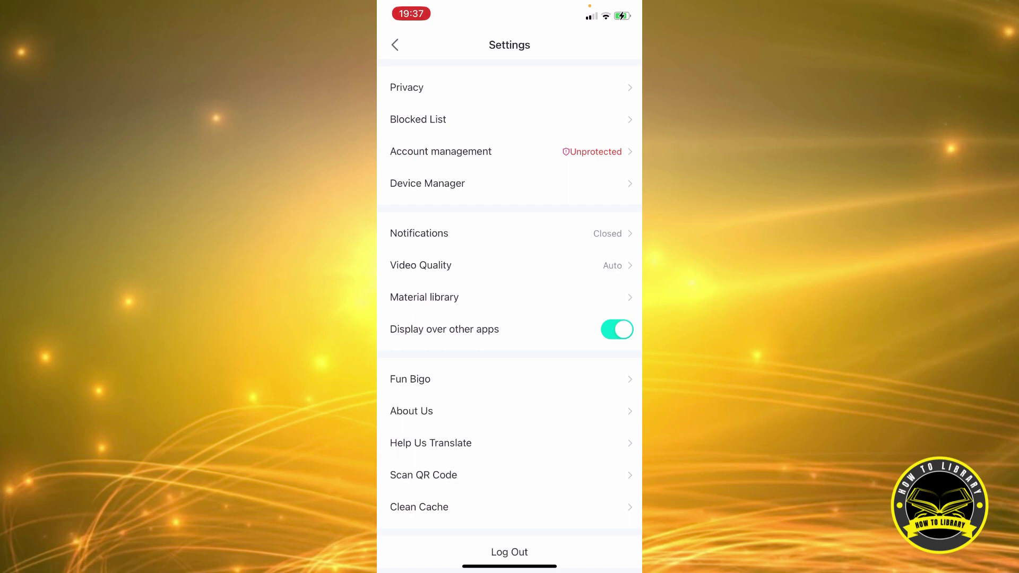
Open Blocked List from Settings to confirm no one is blocked.
left_click(418, 118)
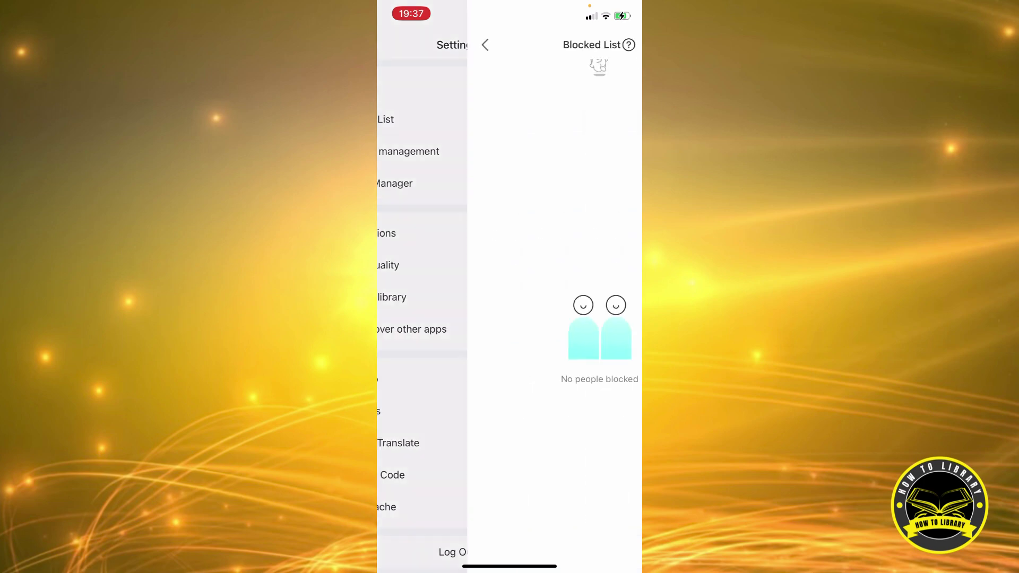